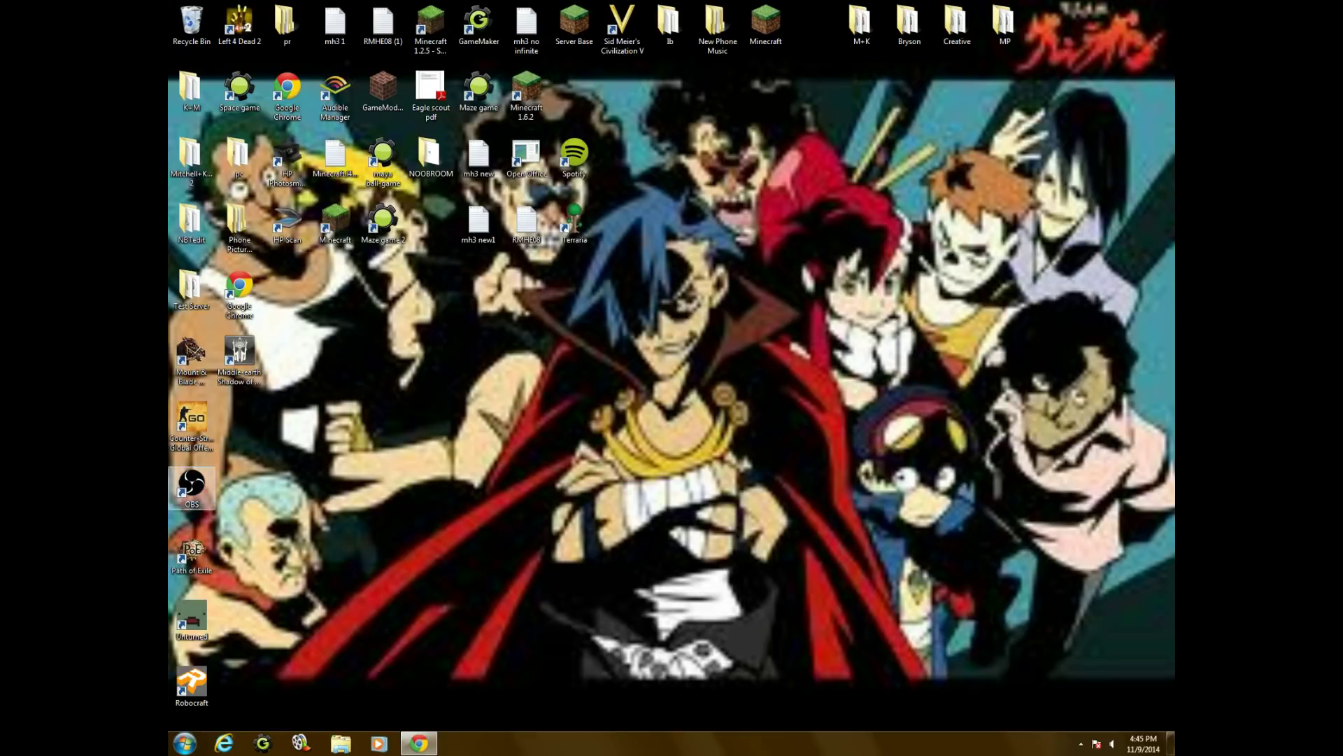
Launch Open Broadcaster Software, dismiss the color scheme notification, and maximize the program window
double_click(192, 485)
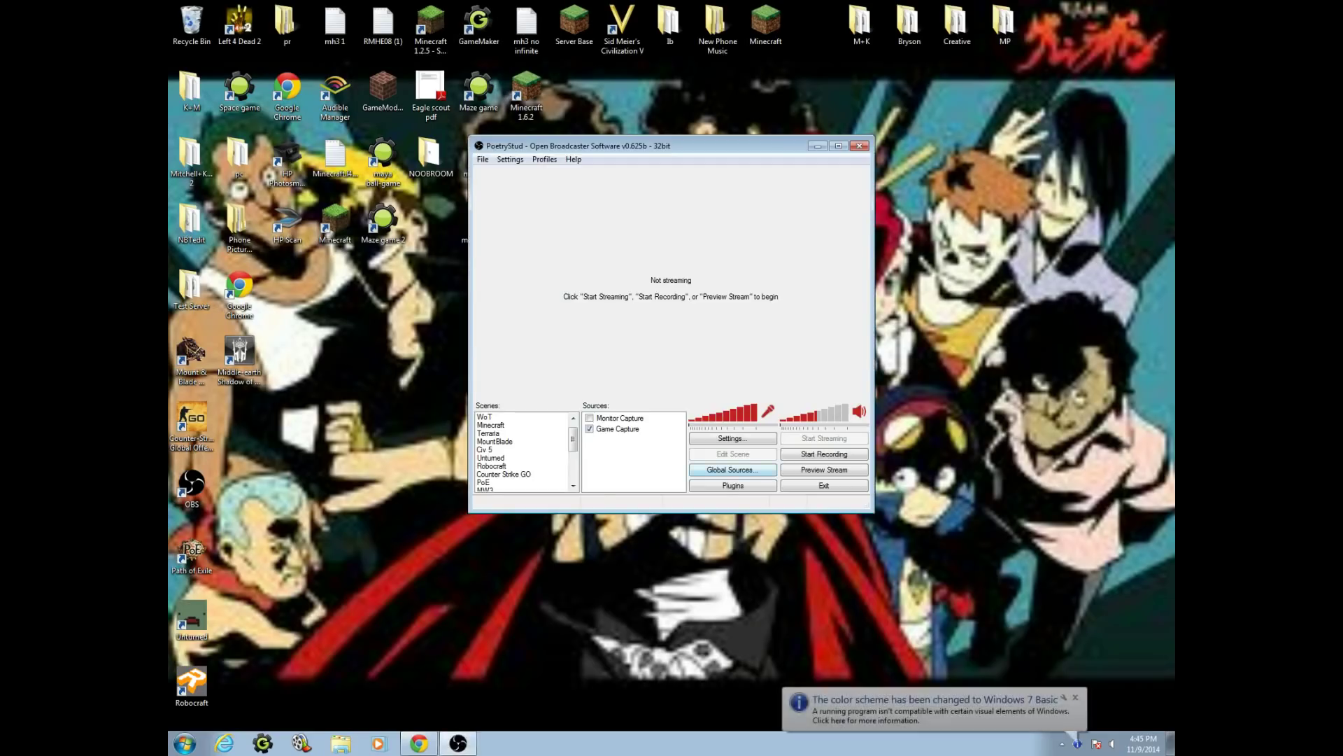
left_click_drag(671, 146, 681, 230)
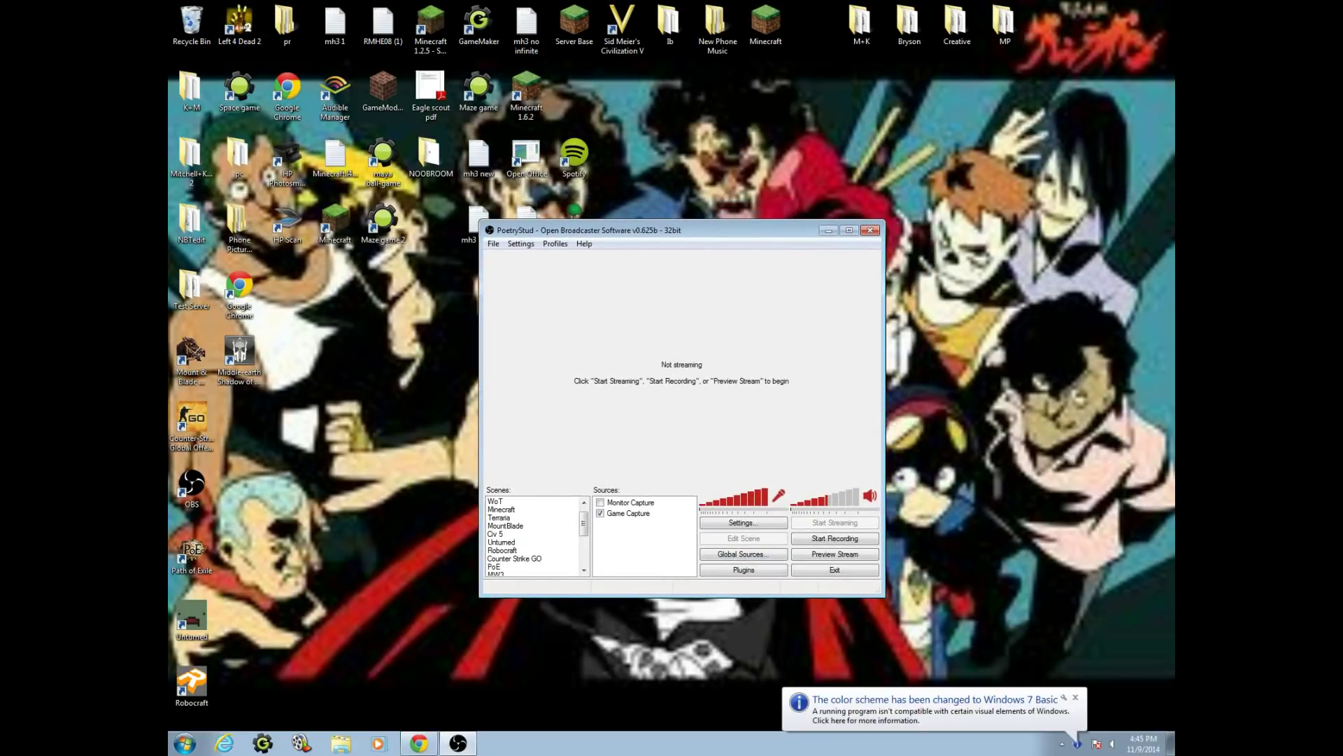
left_click(1075, 697)
left_click(848, 230)
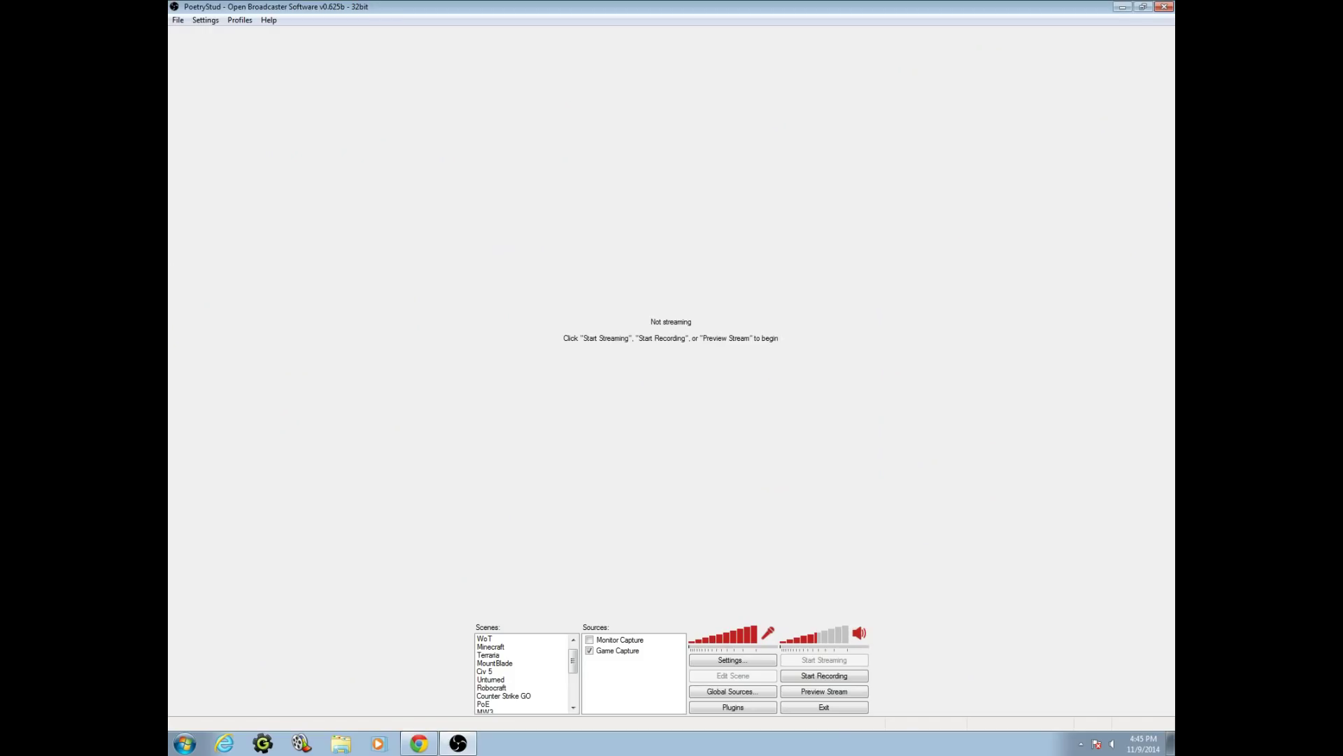
Open the settings and set the video encoding Quality Balance to 10
left_click(732, 660)
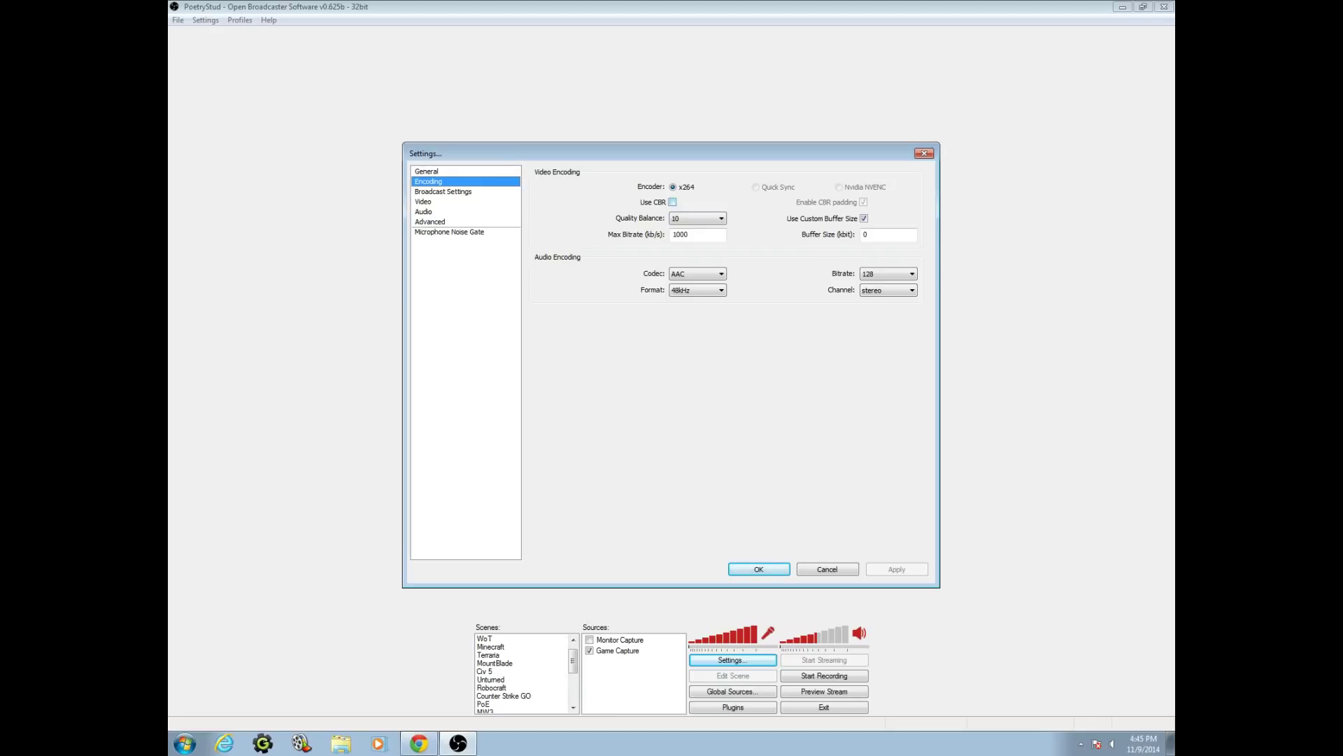
left_click(697, 218)
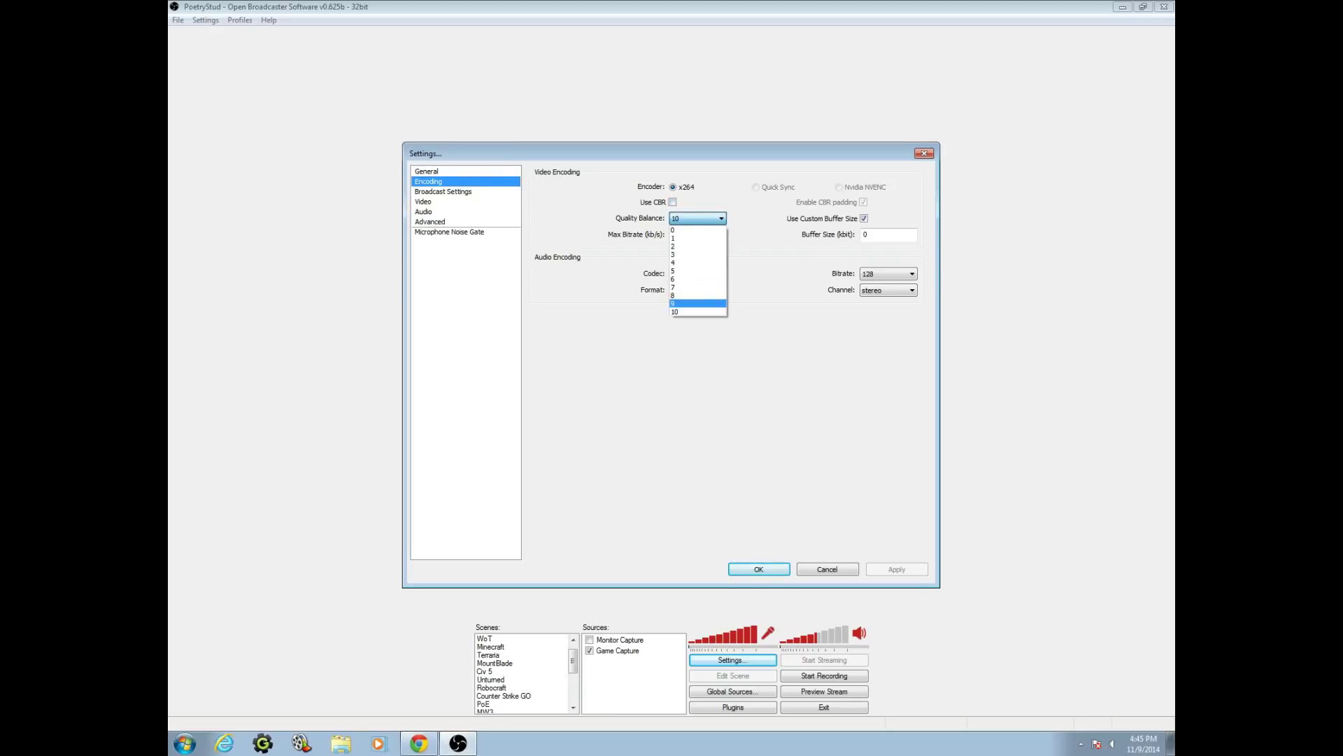
left_click(697, 313)
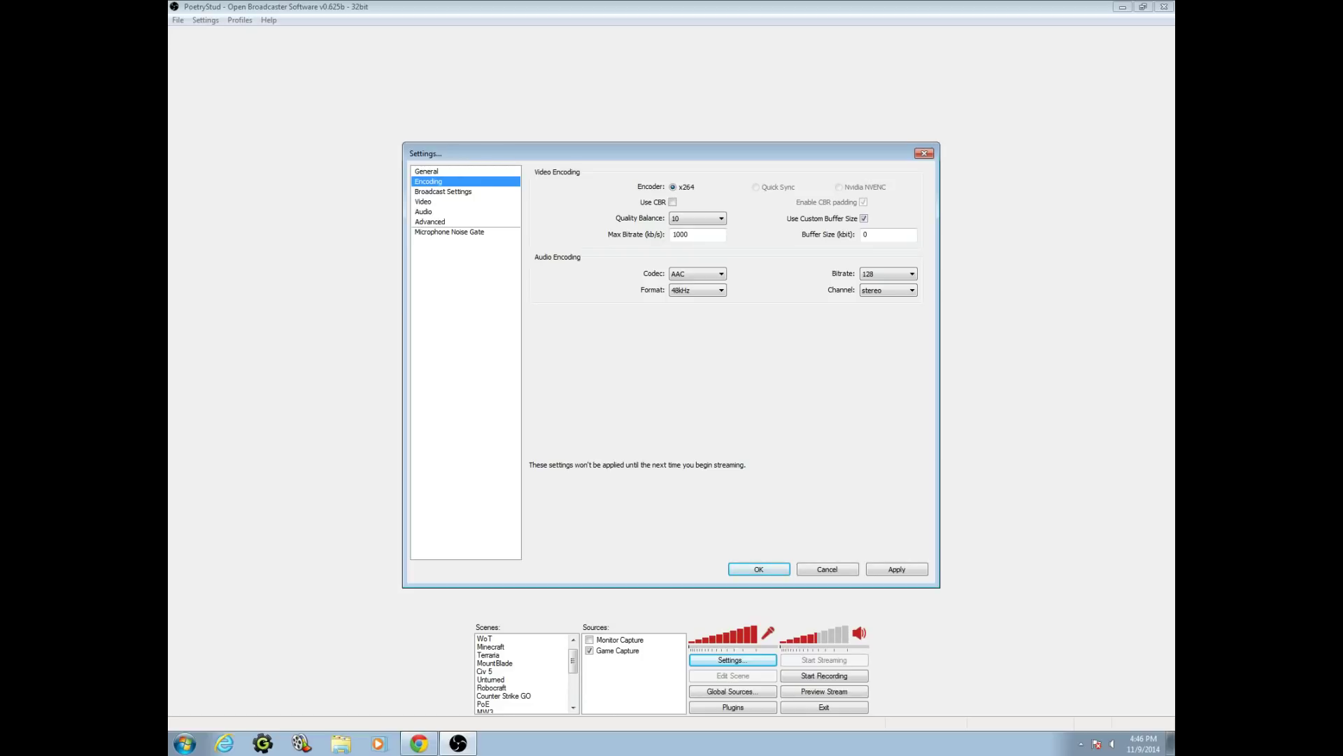
Examine the broadcast settings and the available Resolution Downscale options in the video settings, keeping the selected downscale
left_click(443, 191)
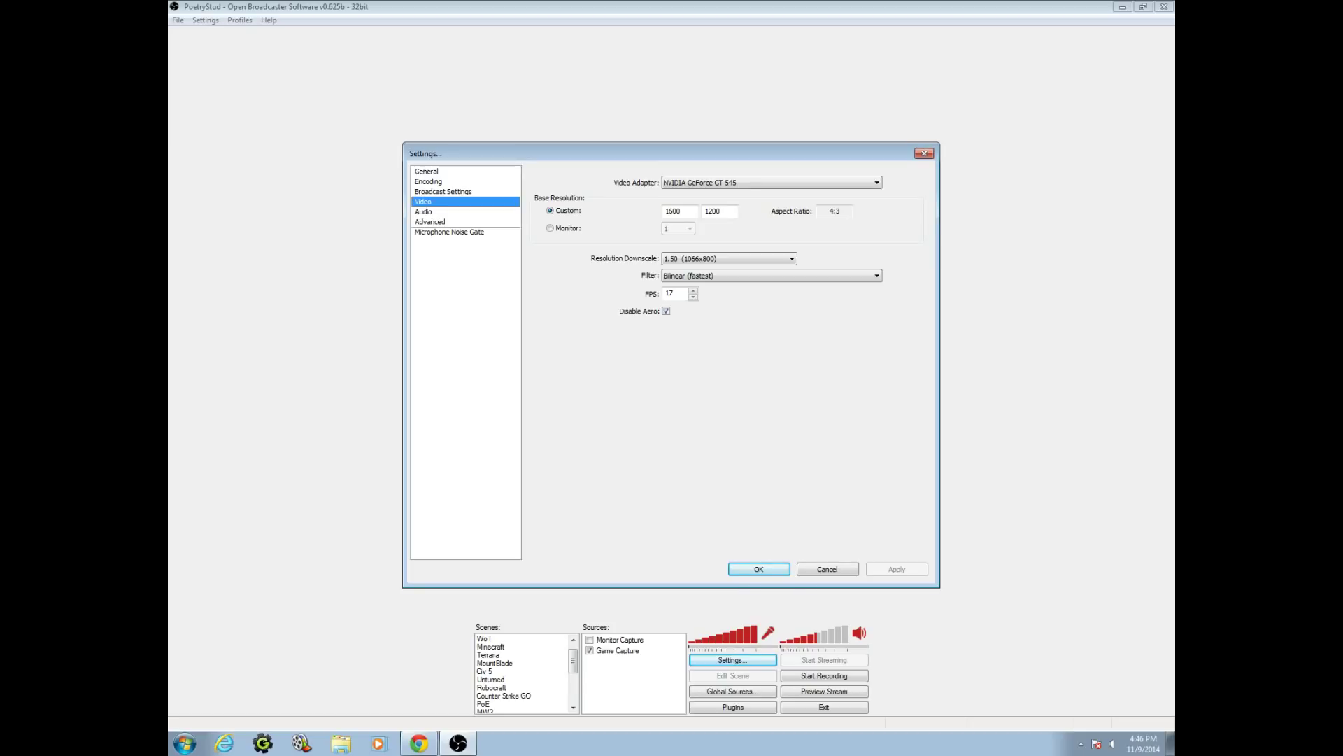
left_click(728, 258)
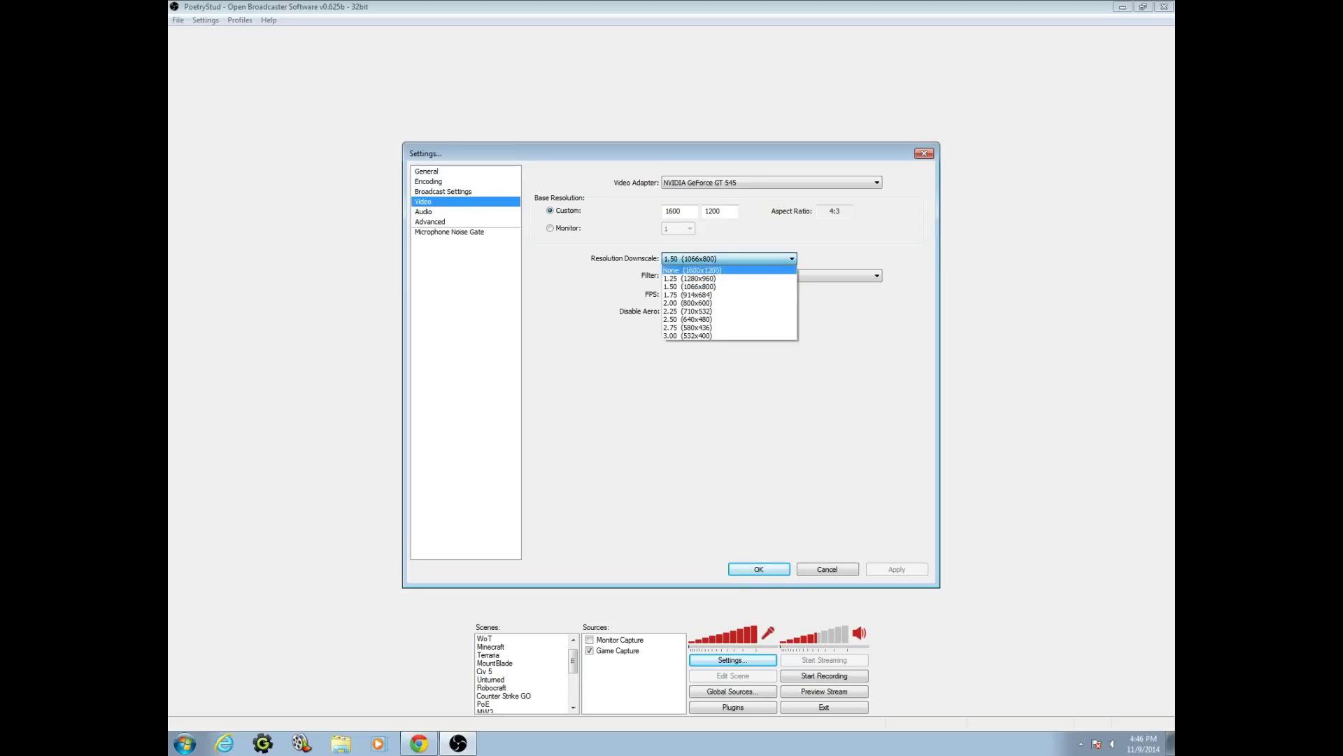
left_click(699, 258)
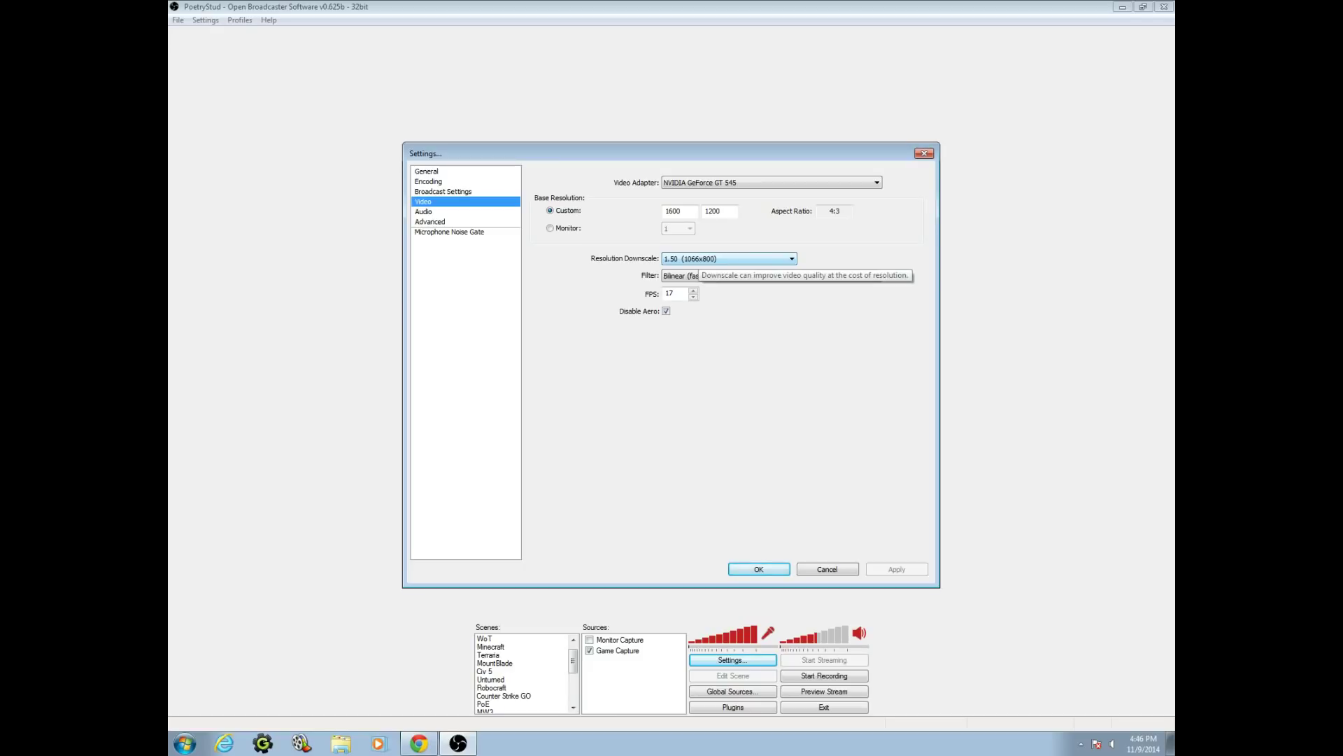
left_click(699, 259)
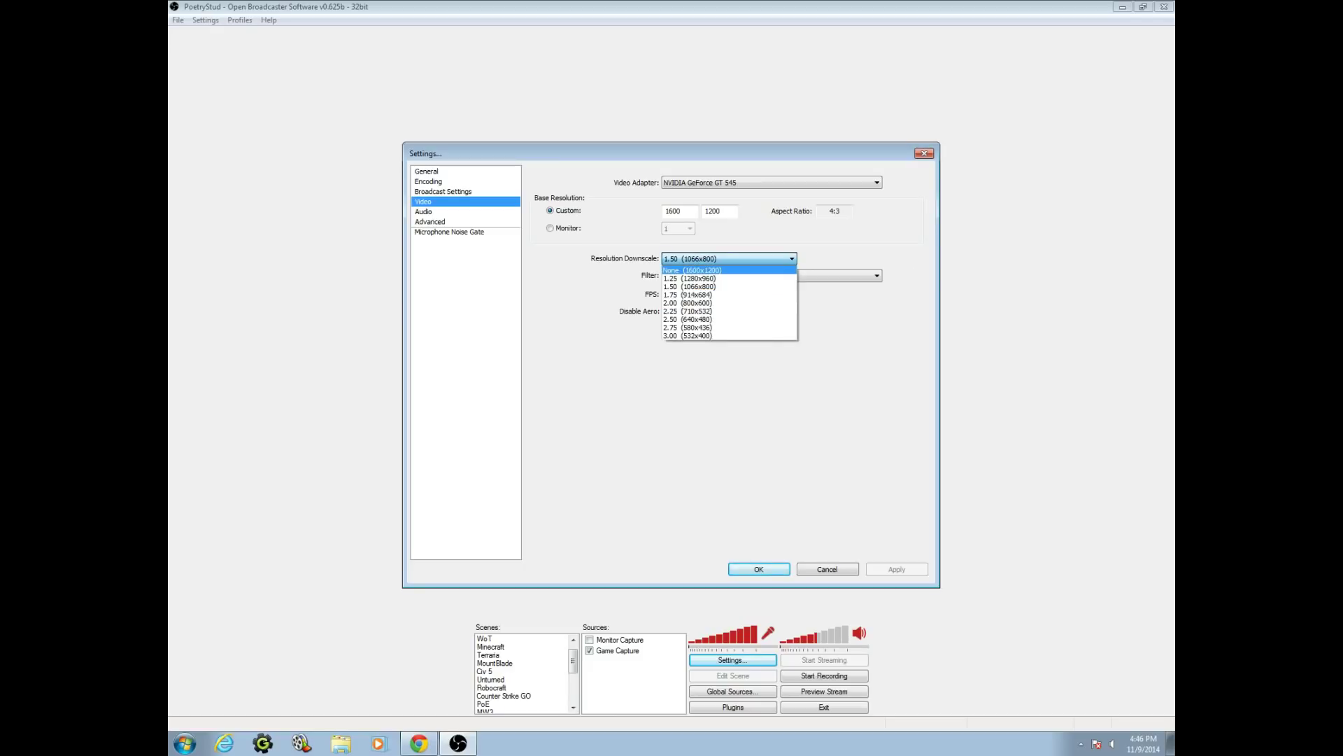
key("Down")
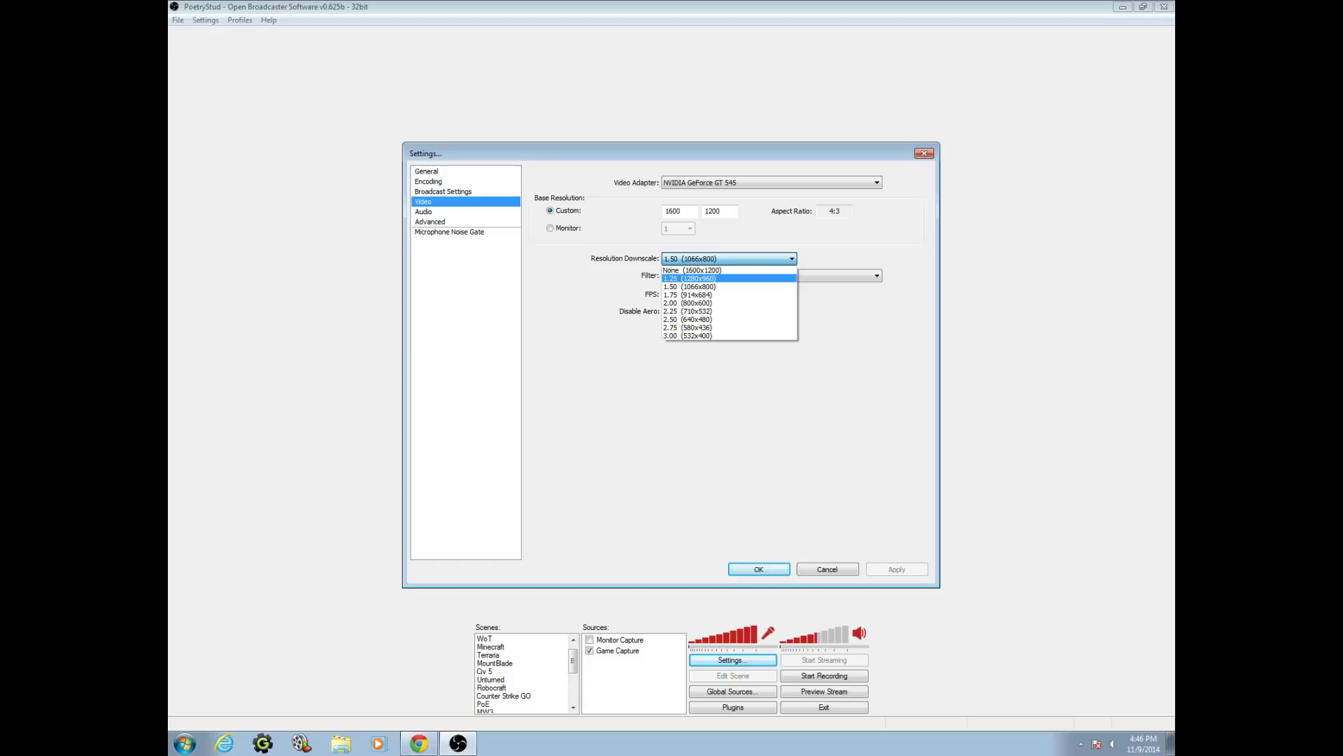
key("Up")
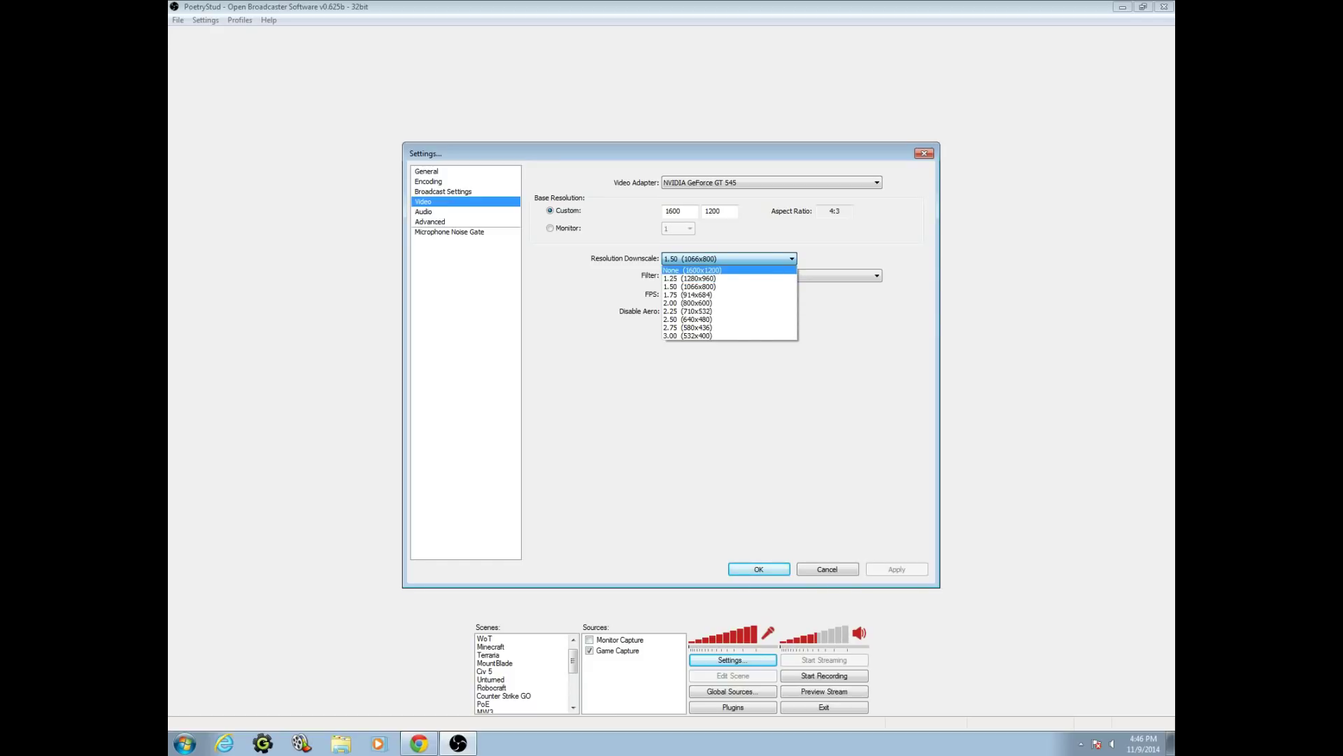
key("Down")
key("Down")
key("Up")
key("Up")
key("Escape")
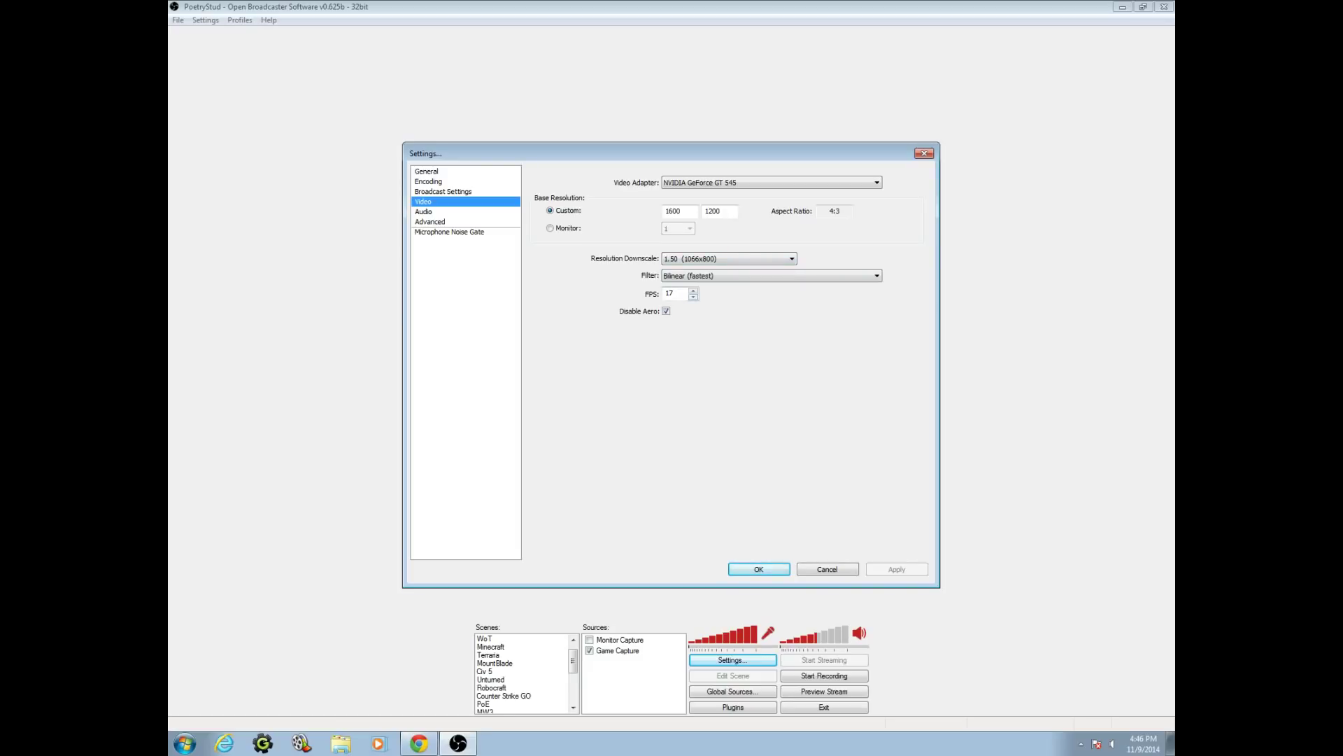
Compare the downscale filter options in the video settings and choose Bilinear (fastest)
key("alt+Down")
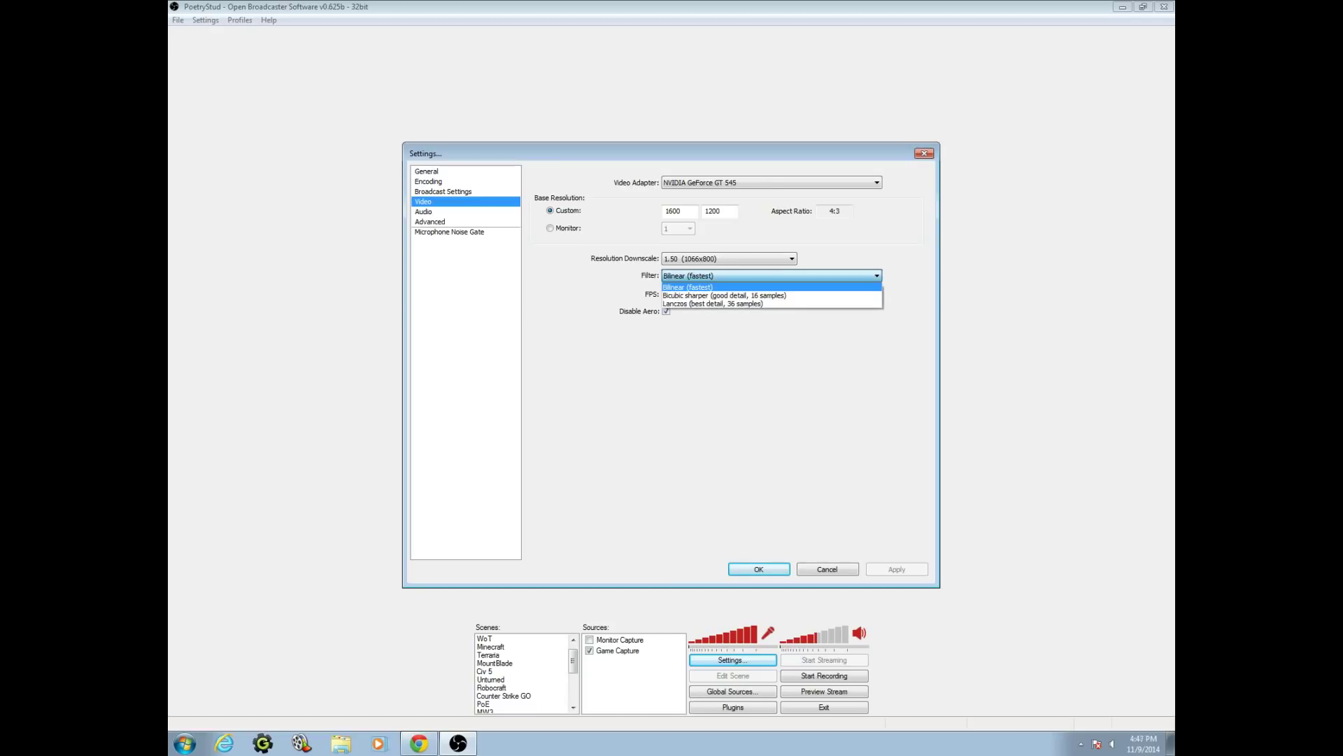
key("Down")
key("Down")
key("Up")
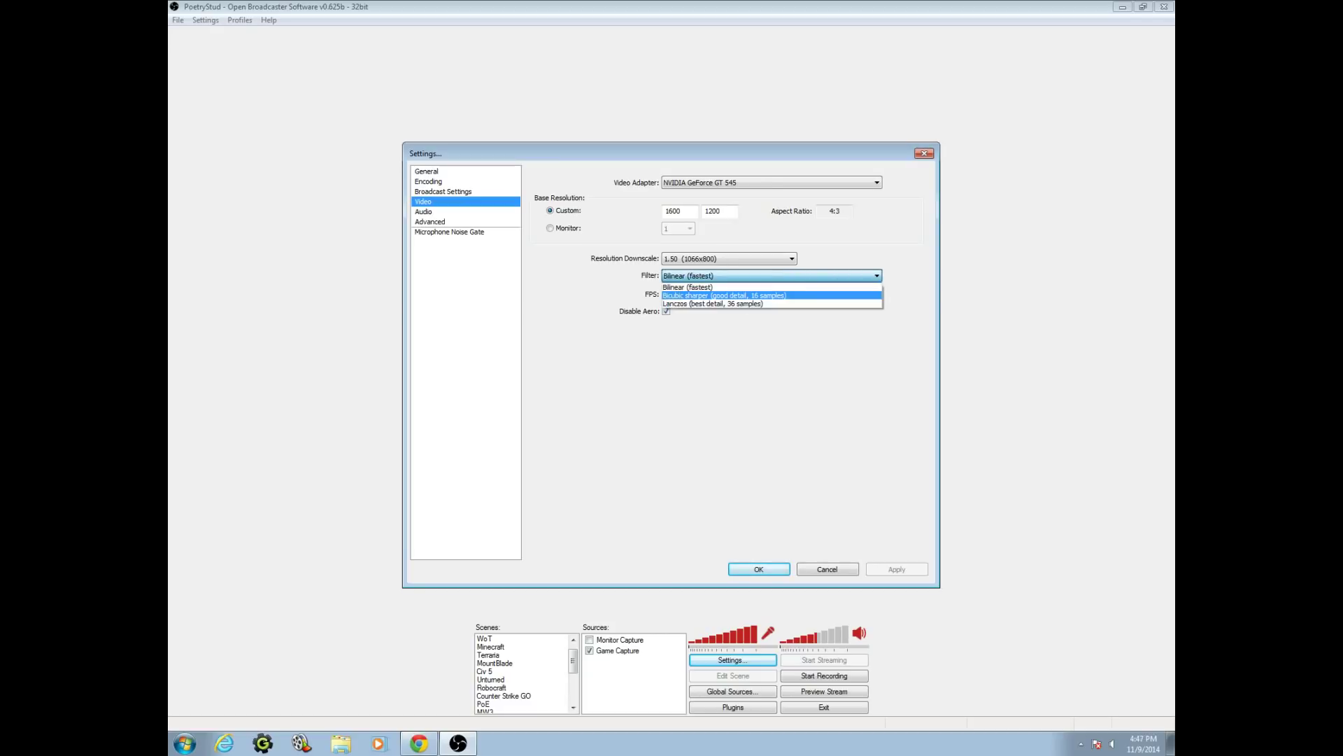
key("Up")
key("Down")
key("Down")
key("Up")
key("Up")
key("Down")
key("Down")
key("Up")
key("Up")
key("Down")
key("Down")
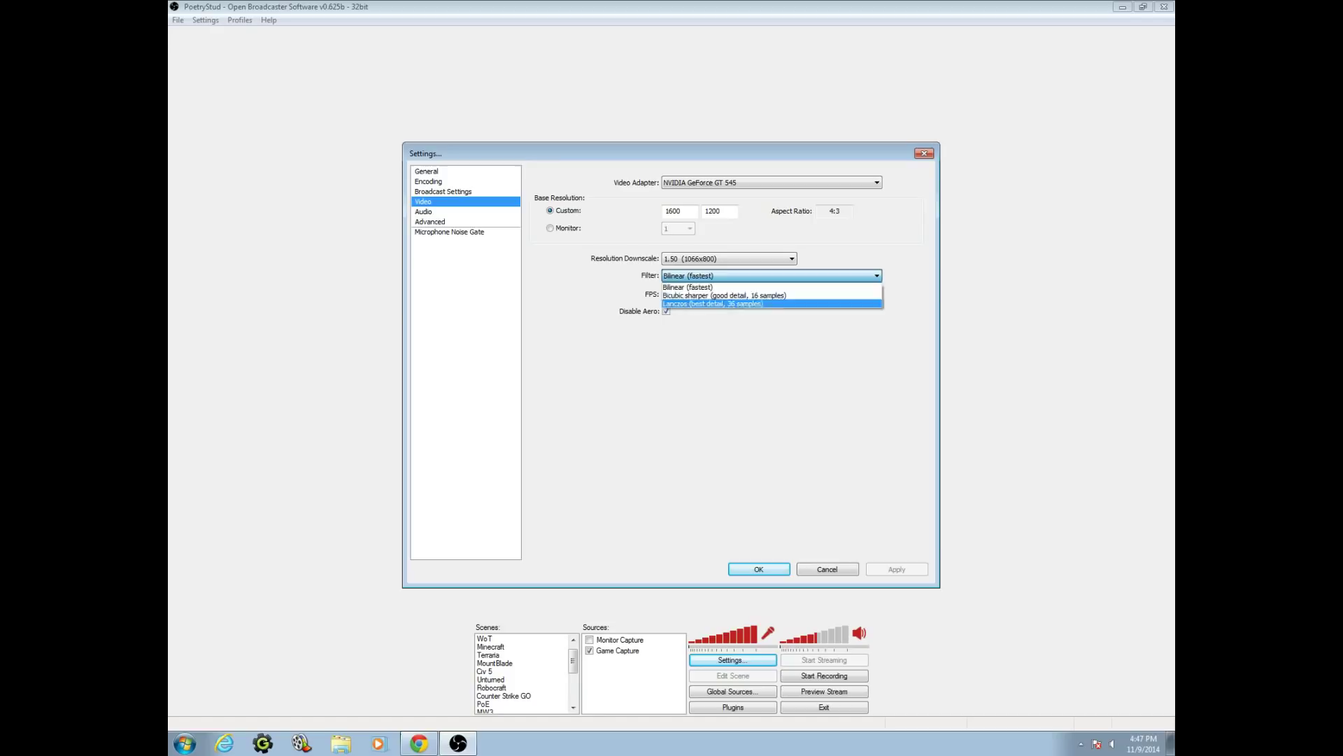
key("Up")
key("Up")
key("Return")
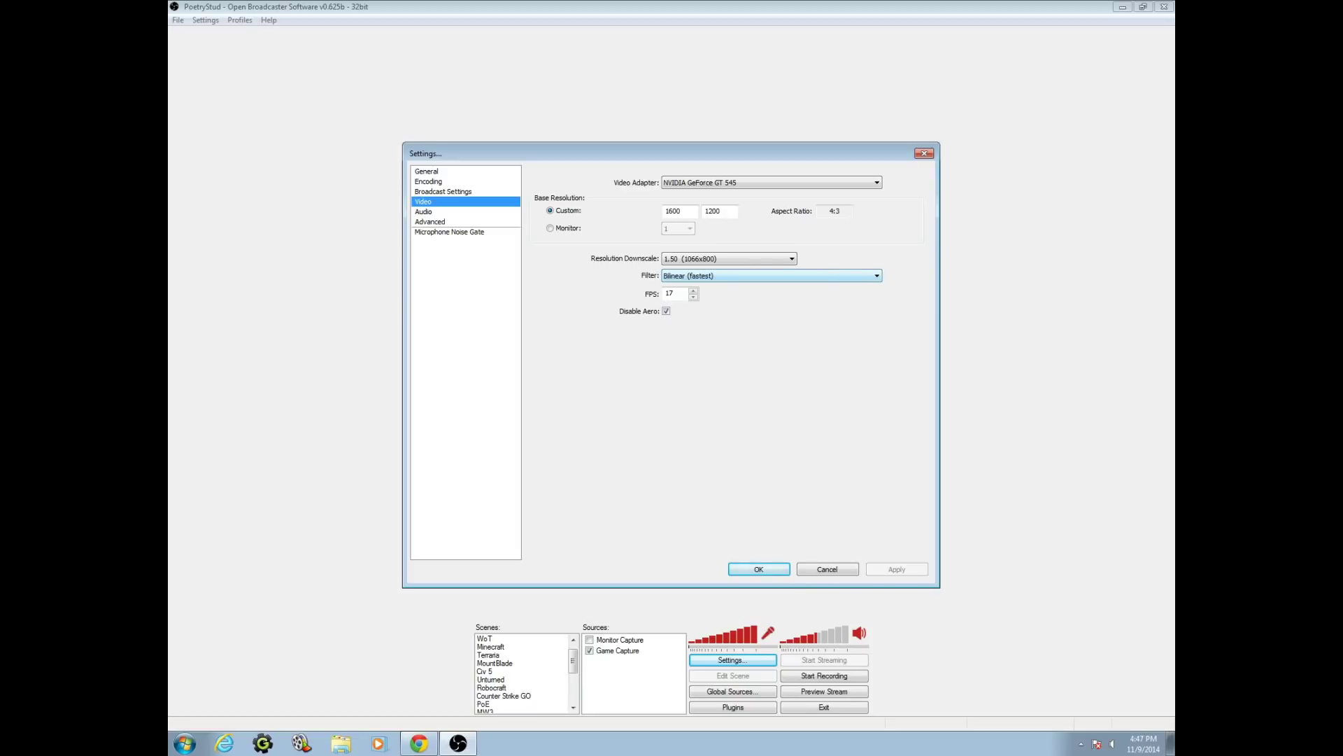
Review the audio settings, and in the advanced settings choose the ultrafast x264 CPU Preset and check the Encoding Profile options
left_click(423, 211)
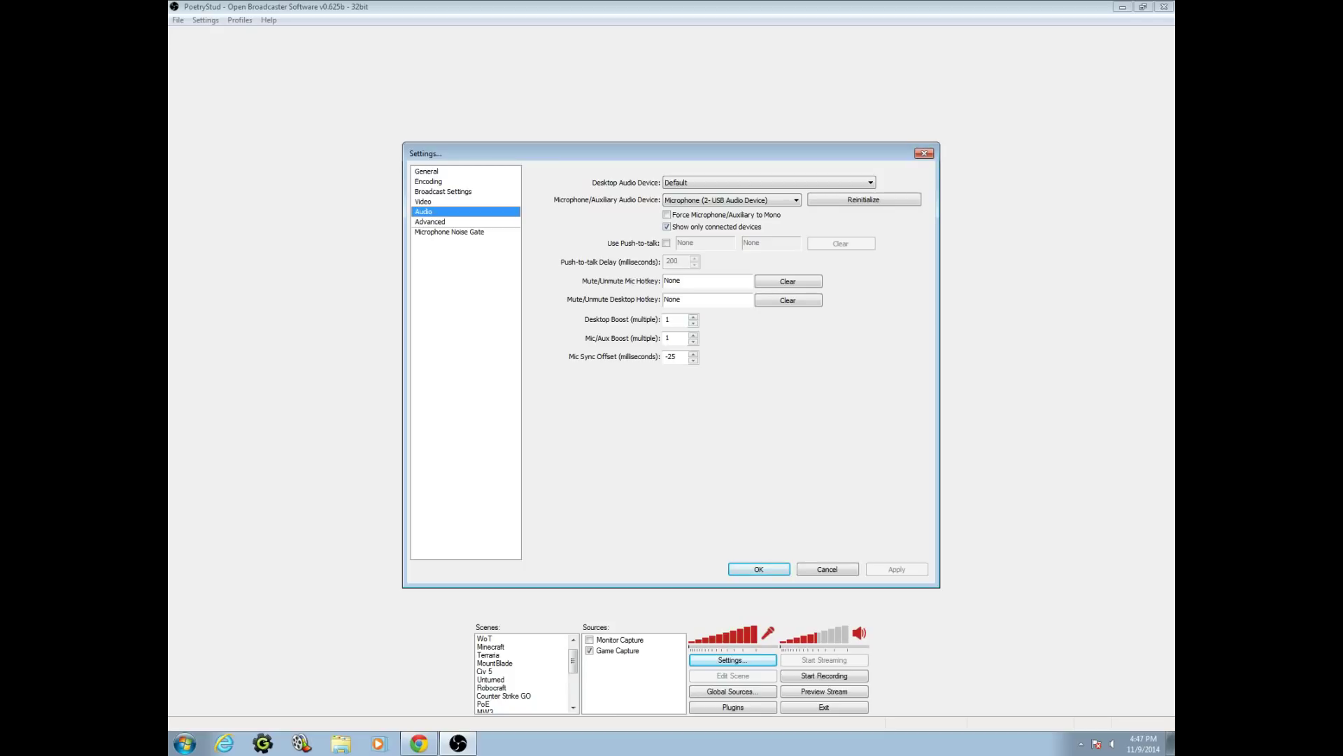
left_click(430, 221)
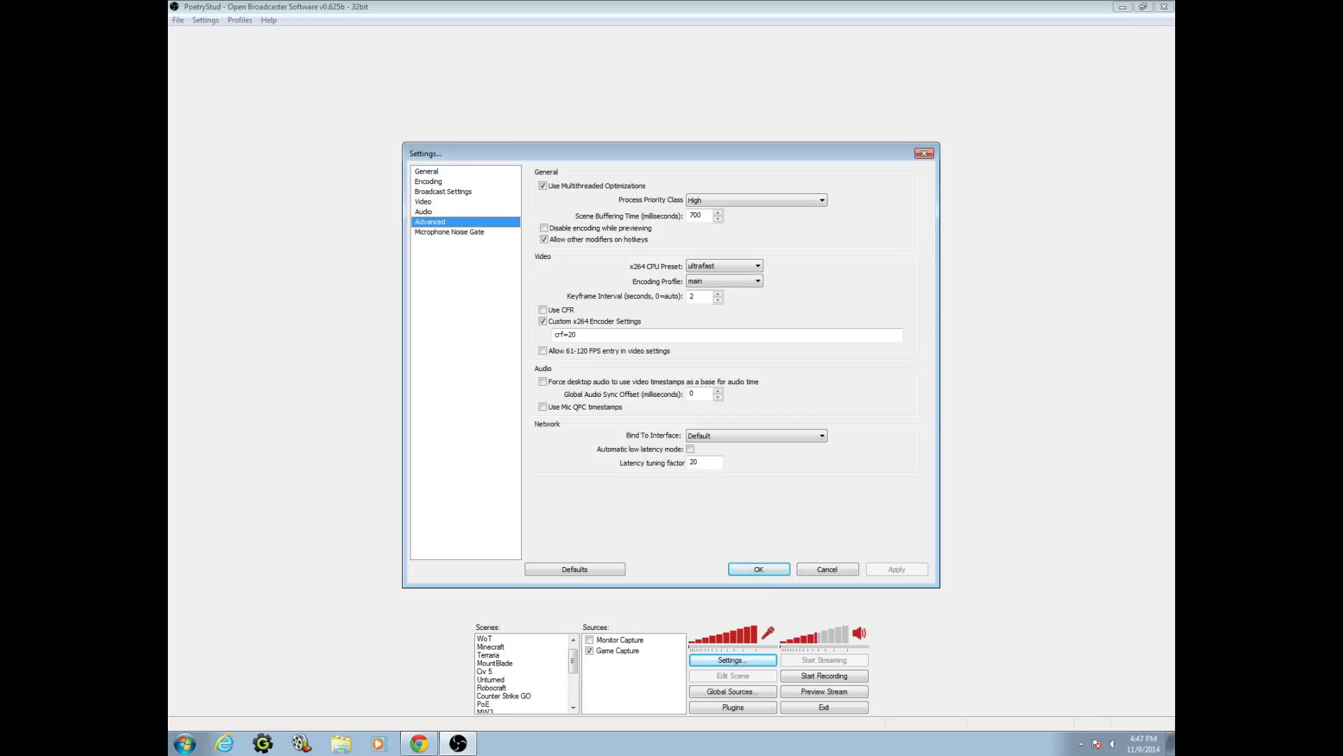
left_click(724, 266)
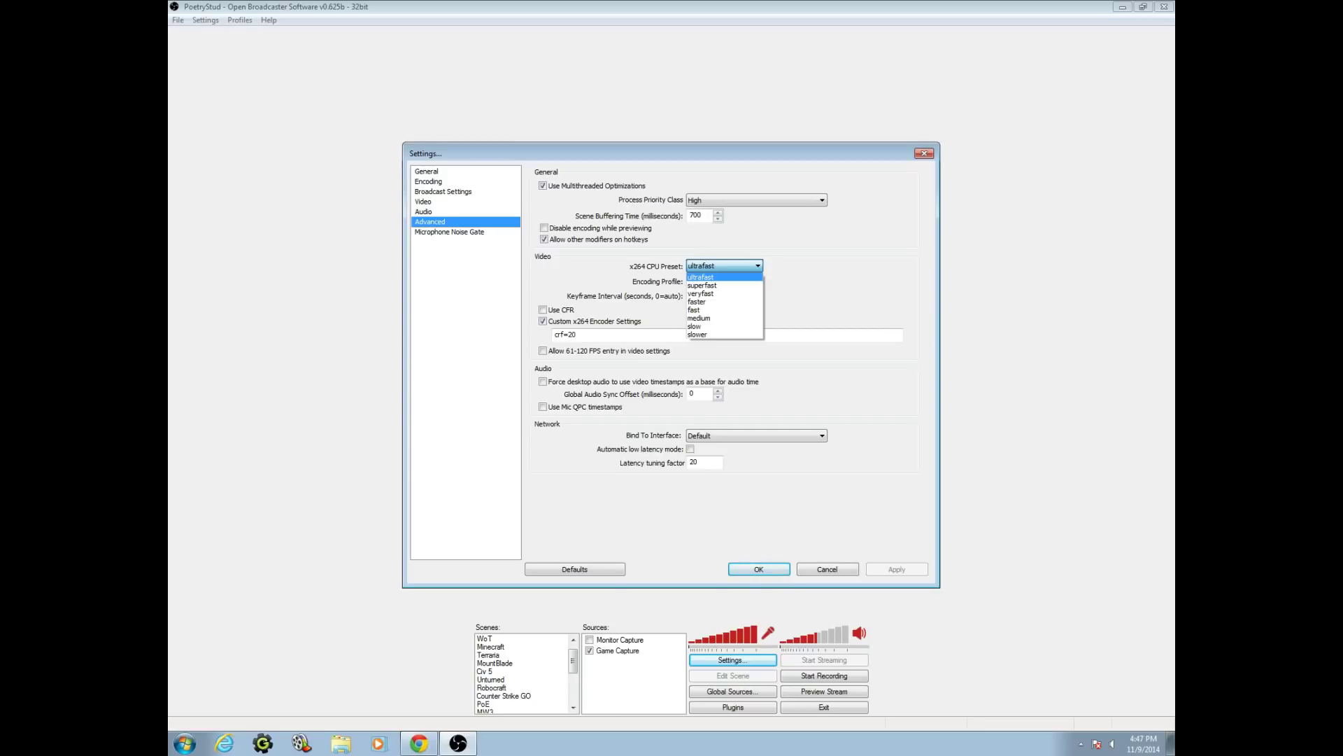
left_click(725, 276)
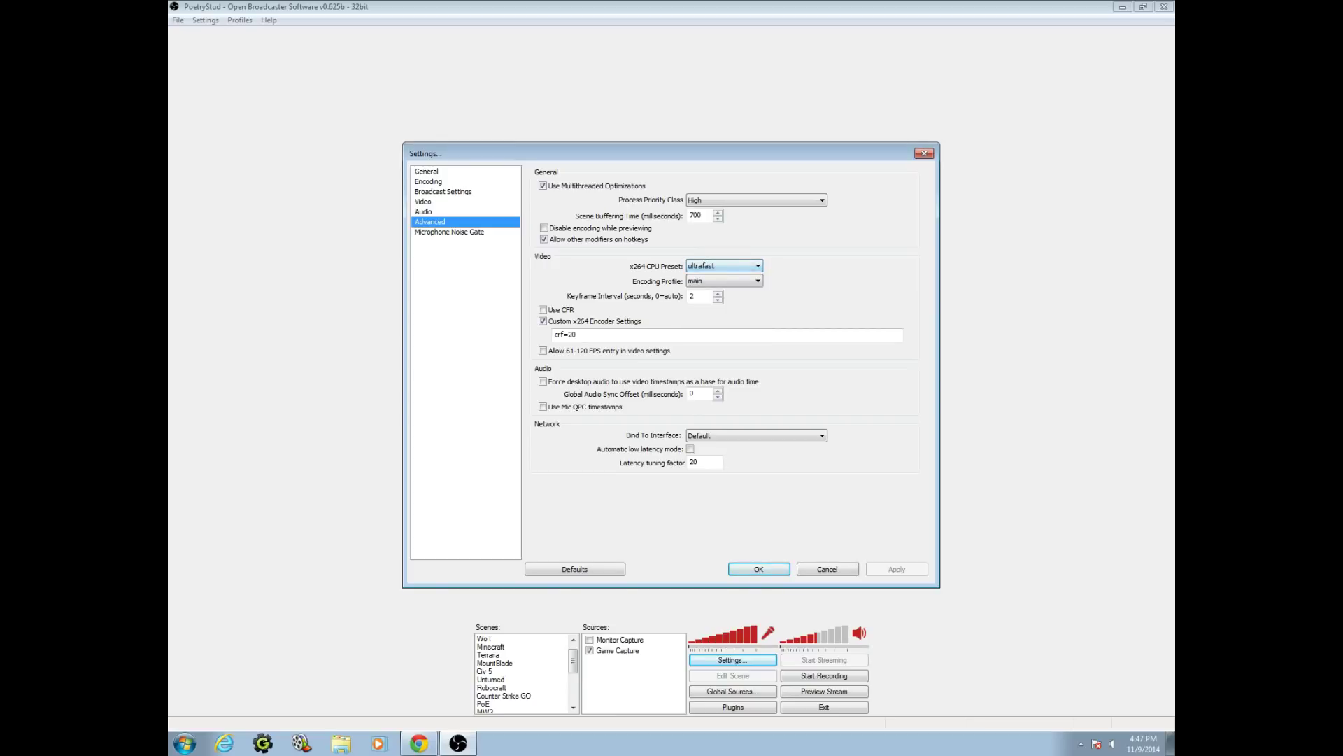
left_click(724, 281)
left_click(724, 280)
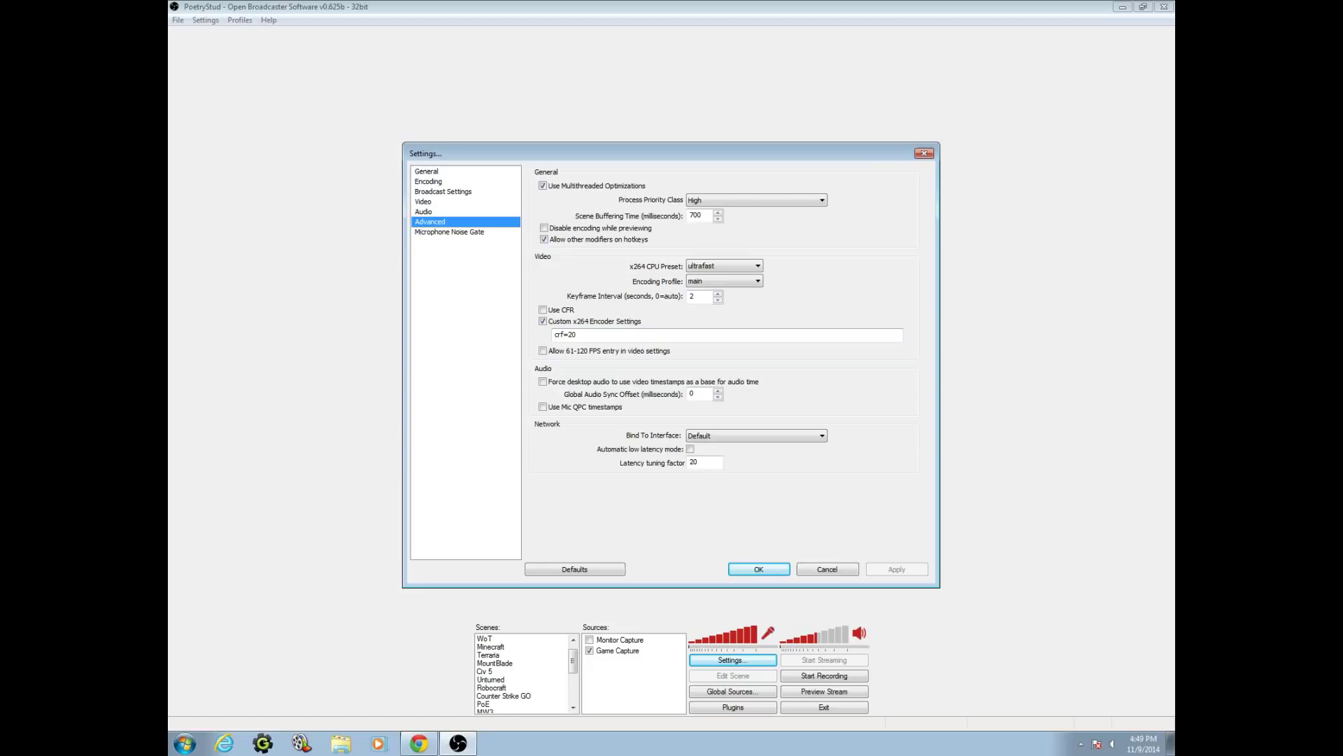
Recheck the encoding, advanced and video settings, and accept the settings
left_click(428, 181)
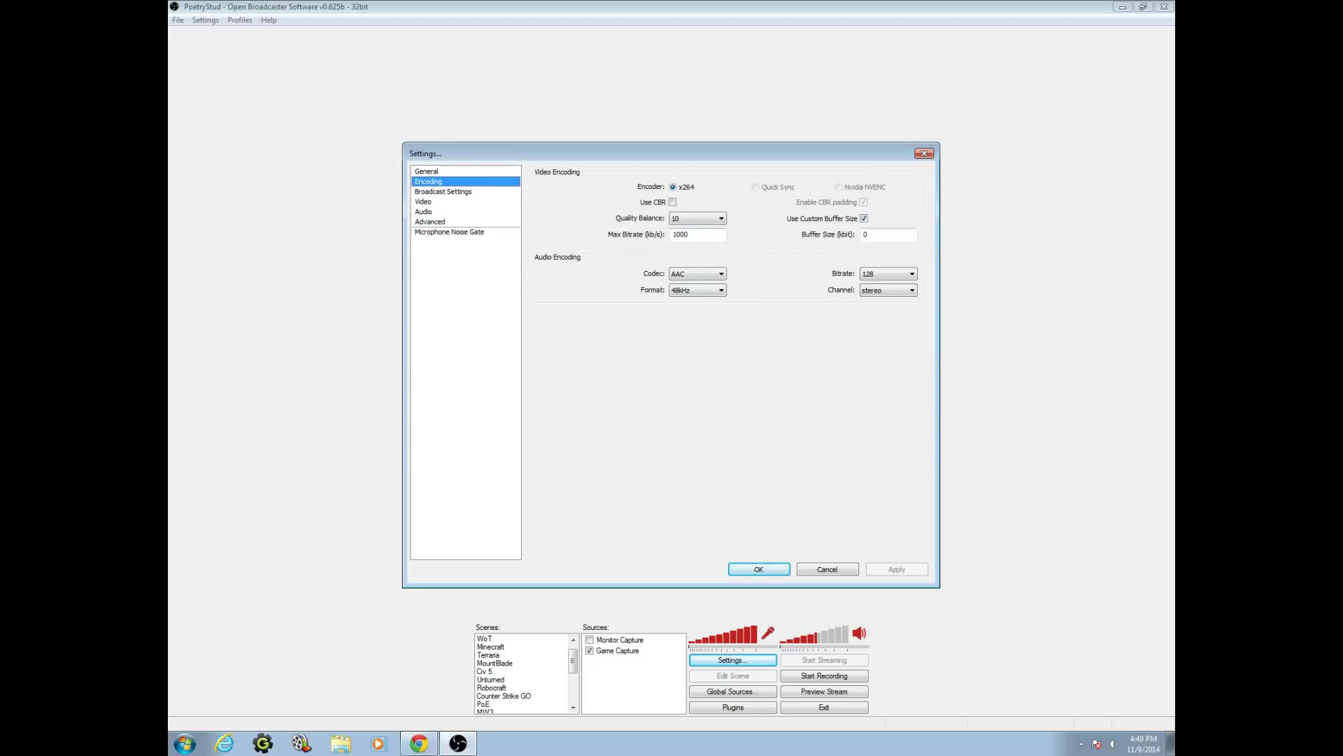
left_click(429, 221)
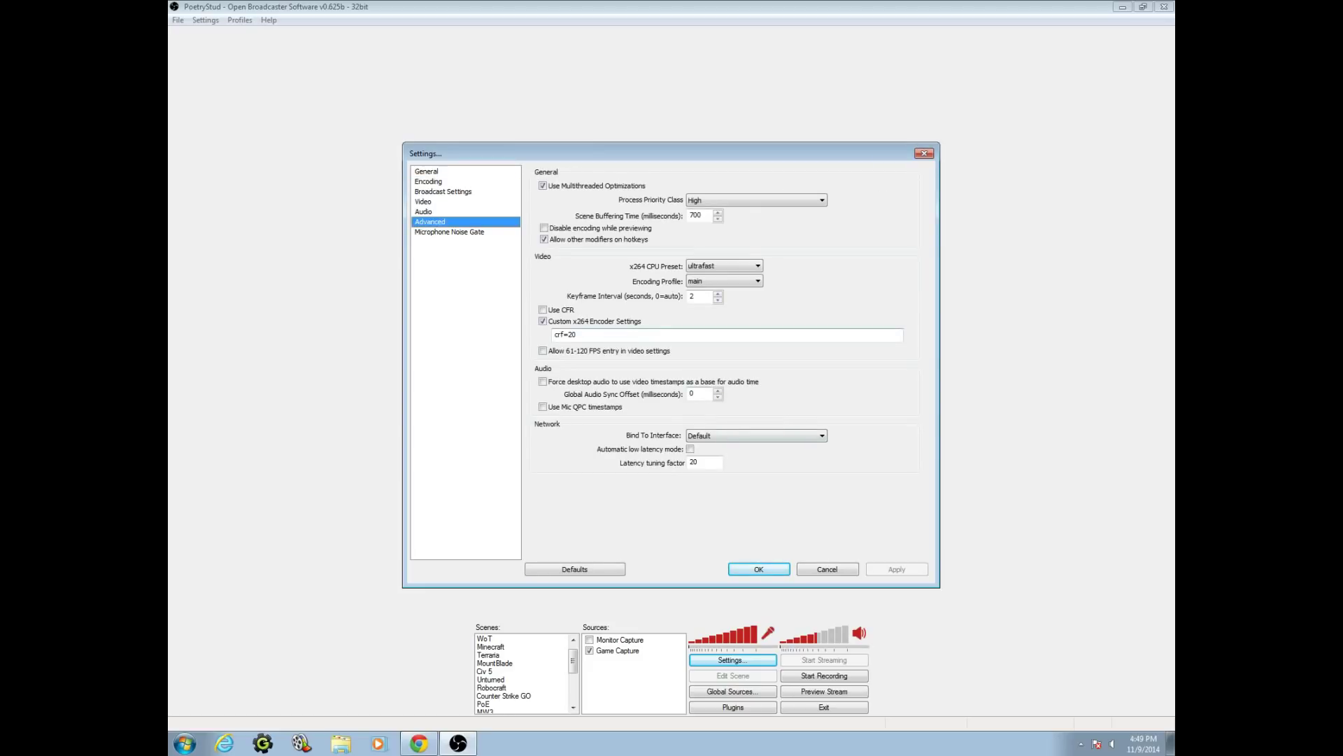
left_click(423, 202)
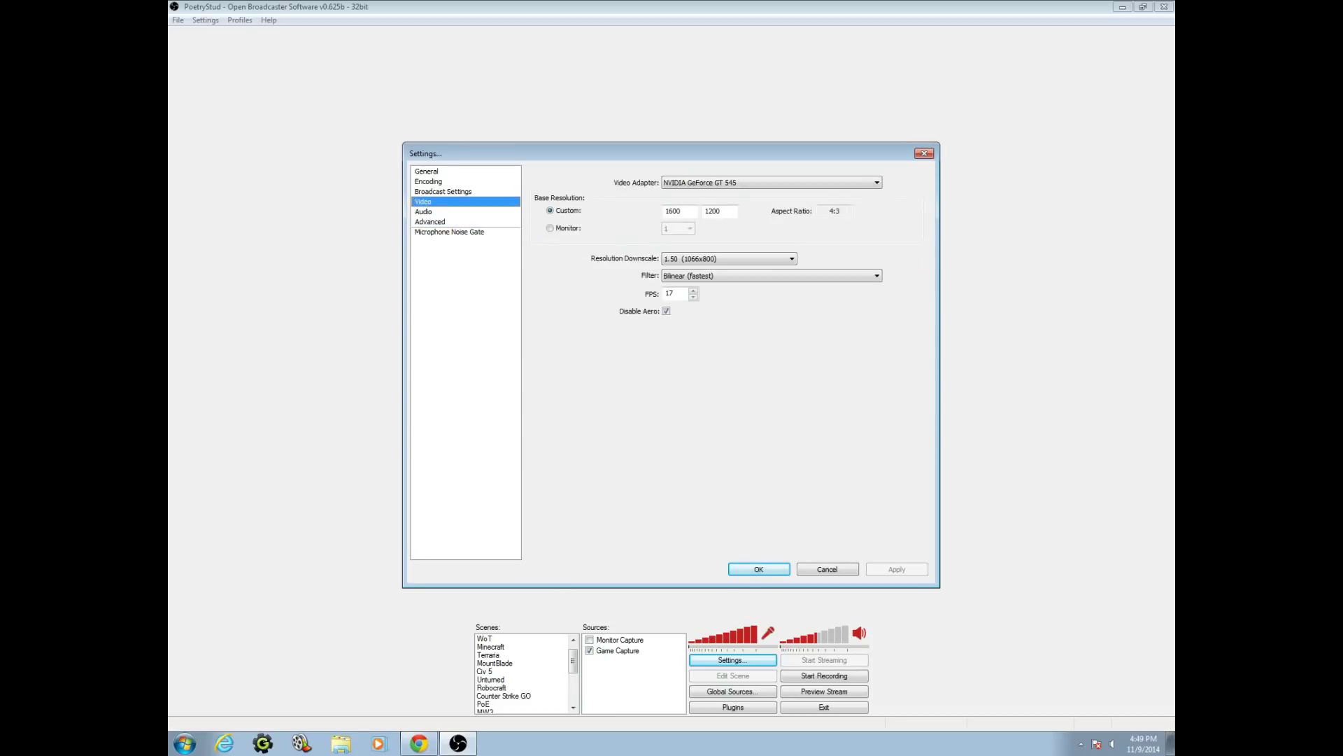
left_click(429, 181)
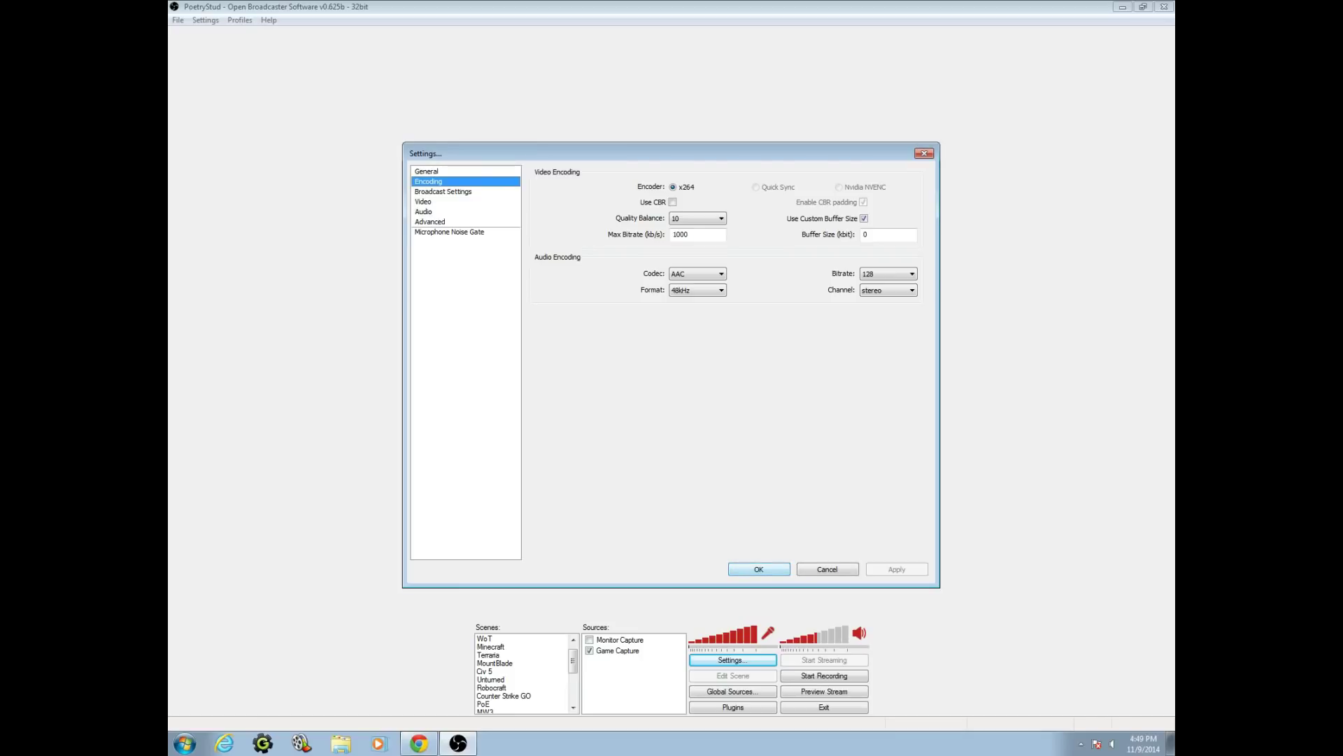
key("Return")
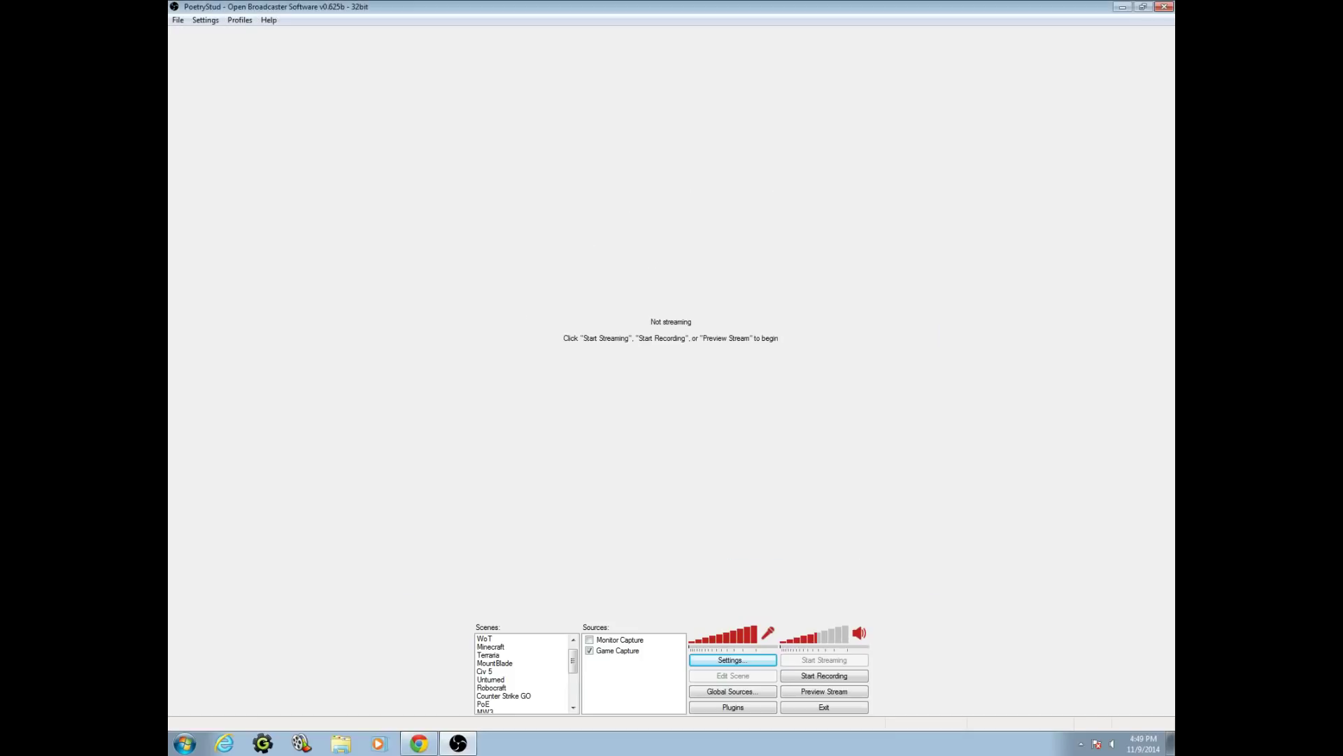